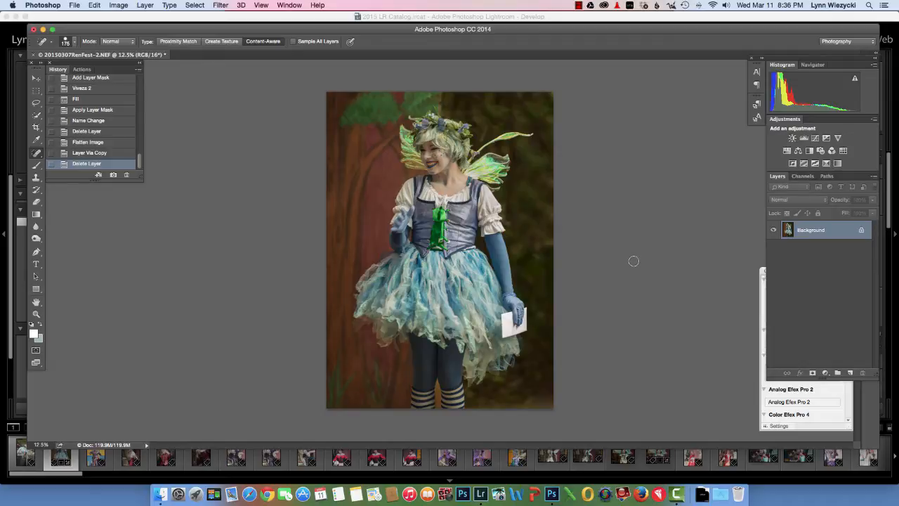
- Duplicate the Background layer and open the copy in the Topaz Glow filter
{"action": "key", "text": "super+j"}
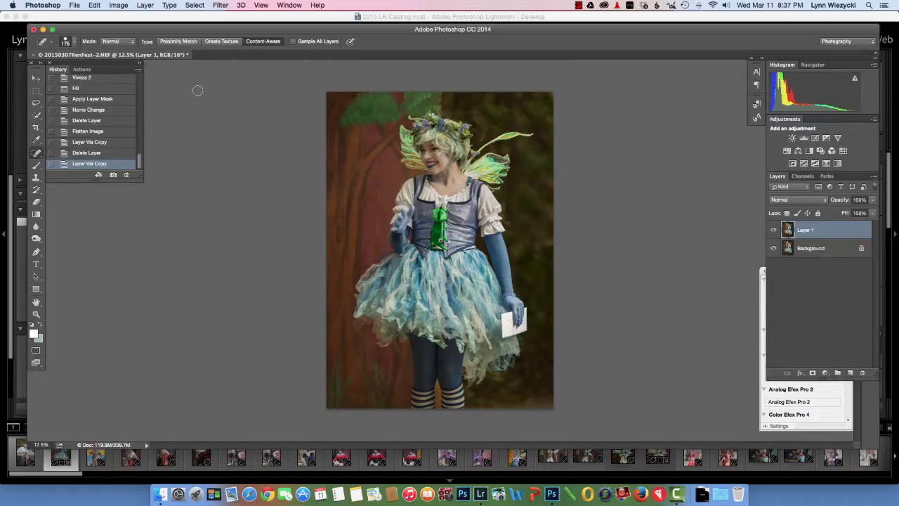
{"action": "left_click", "coordinate": [222, 6]}
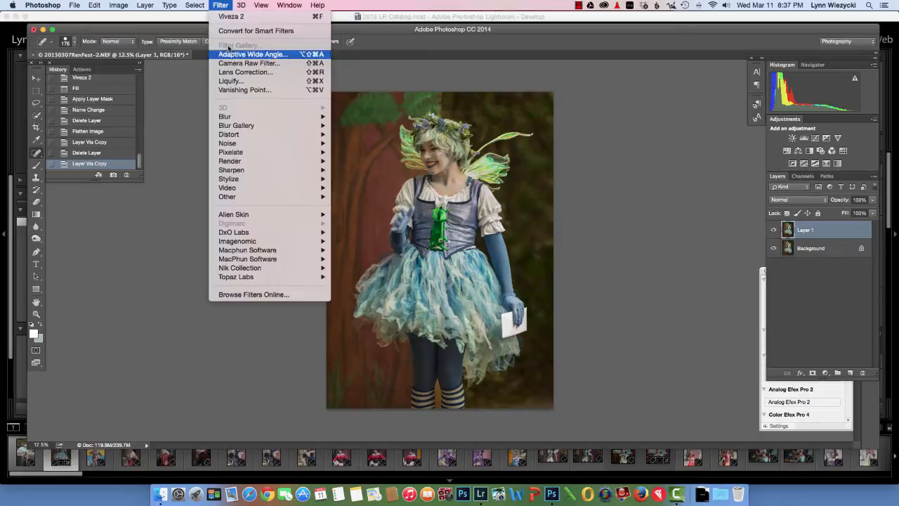
{"action": "mouse_move", "coordinate": [254, 280]}
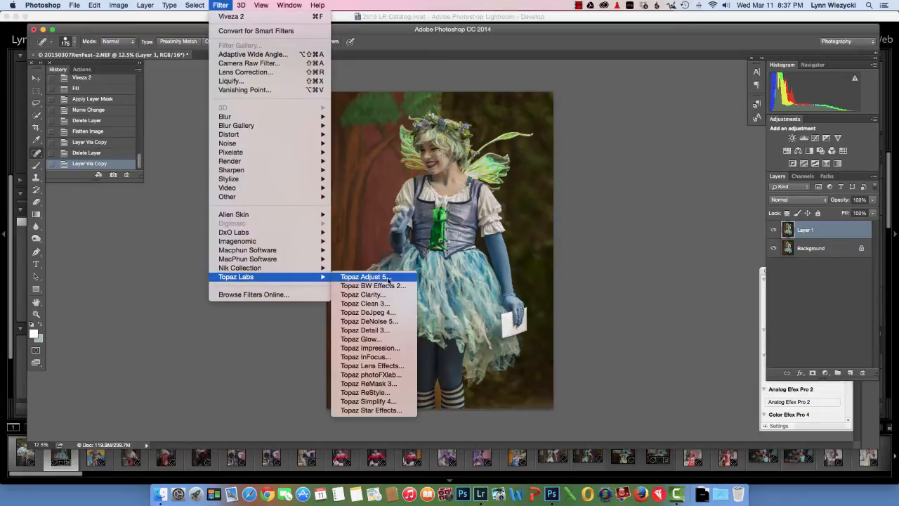
{"action": "left_click", "coordinate": [360, 339]}
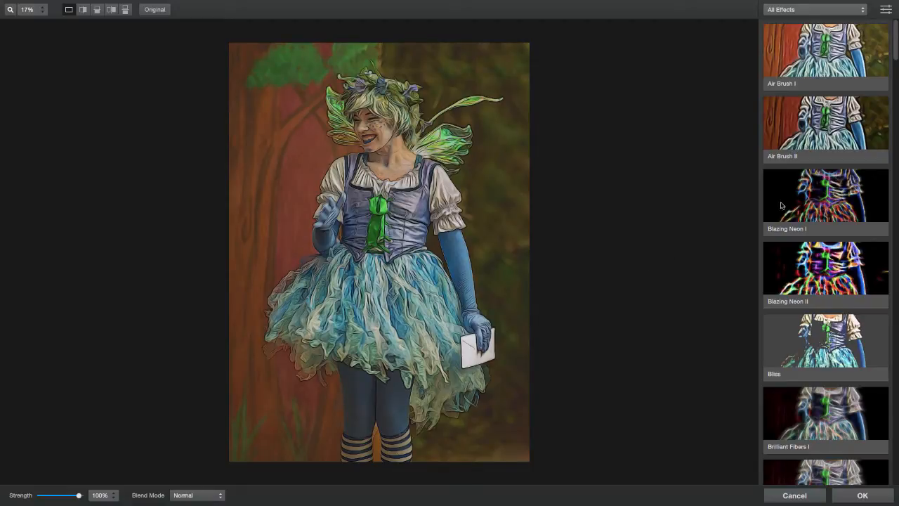
- Try the Blazing Neon I, Air Brush II and Brilliant Fibers II presets on the photo
{"action": "left_click", "coordinate": [832, 211]}
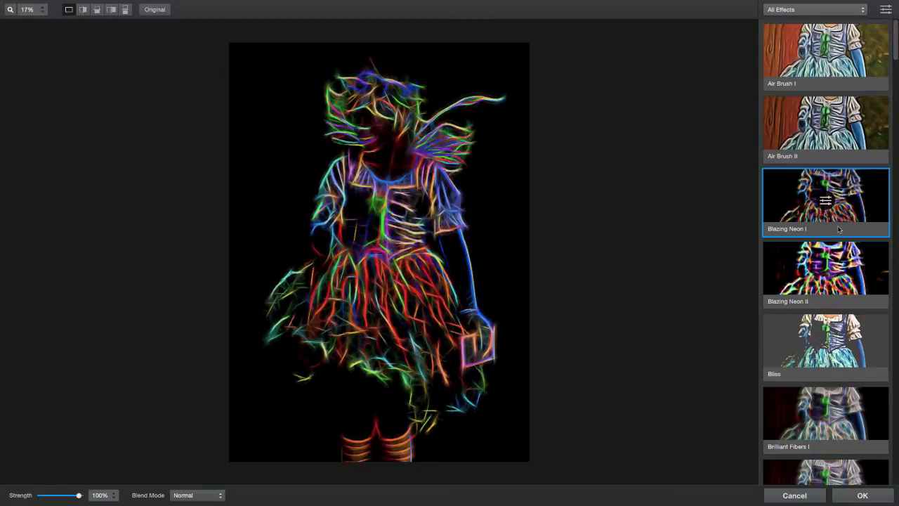
{"action": "left_click", "coordinate": [829, 120]}
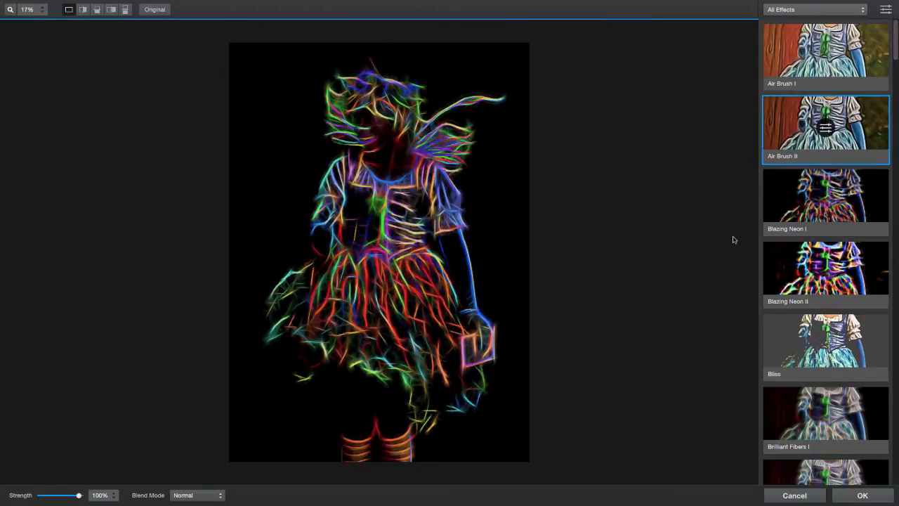
{"action": "scroll", "coordinate": [806, 302], "scroll_direction": "down", "scroll_amount": 5}
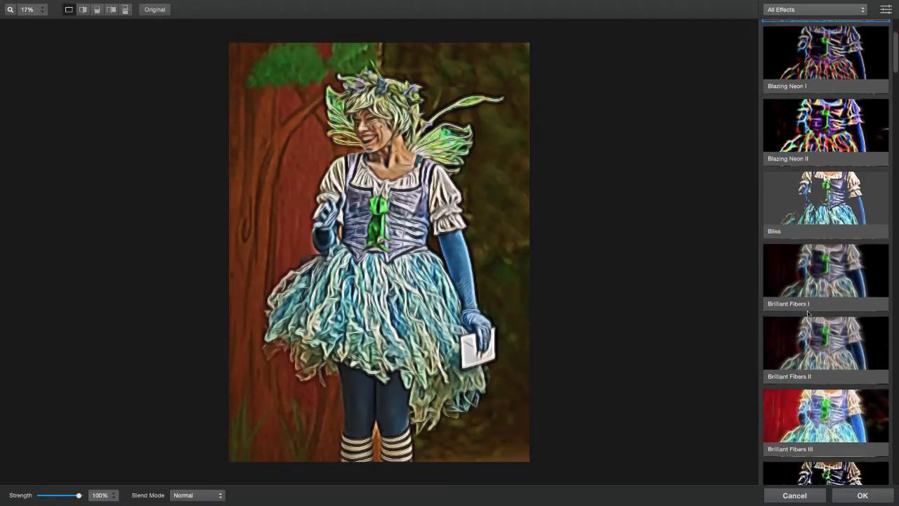
{"action": "left_click", "coordinate": [828, 257]}
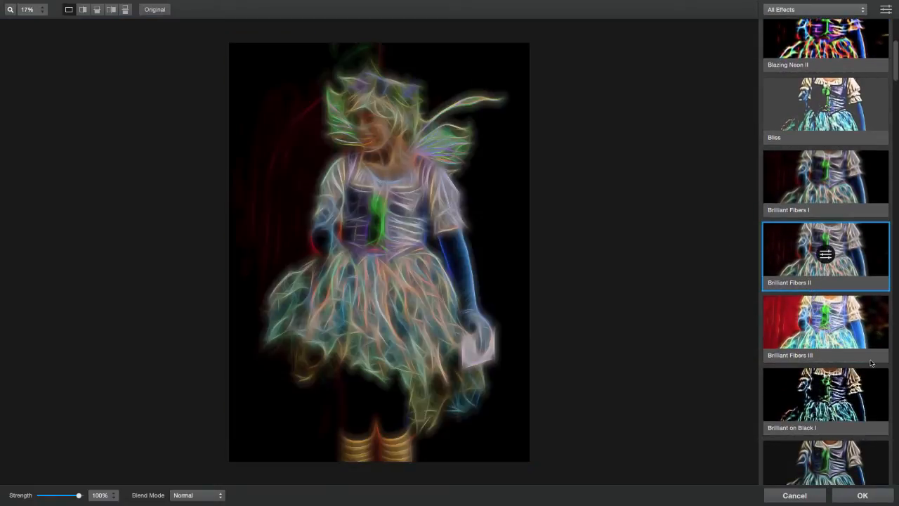
- Apply the Fur and Feathers I preset and set its Primary Glow Edge Color to 0.10
{"action": "scroll", "coordinate": [871, 363], "scroll_direction": "down", "scroll_amount": 5}
{"action": "scroll", "coordinate": [871, 362], "scroll_direction": "down", "scroll_amount": 6}
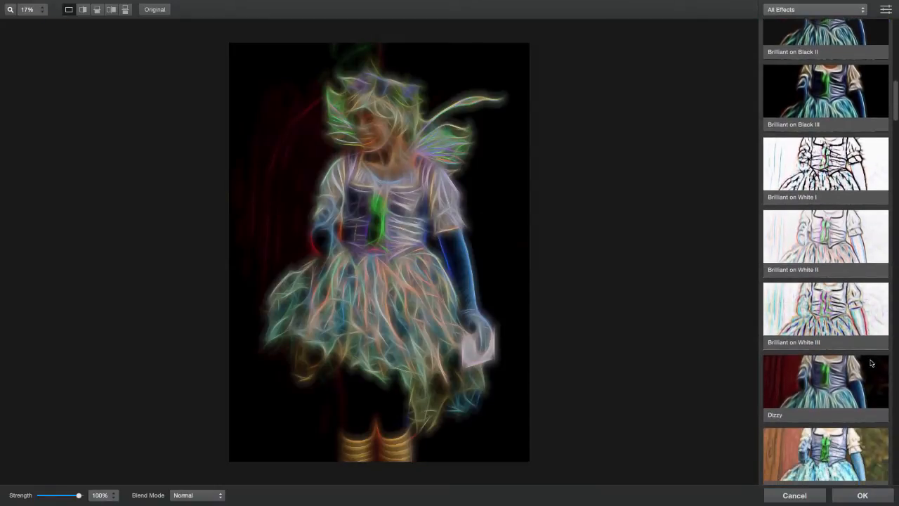
{"action": "scroll", "coordinate": [871, 363], "scroll_direction": "down", "scroll_amount": 11}
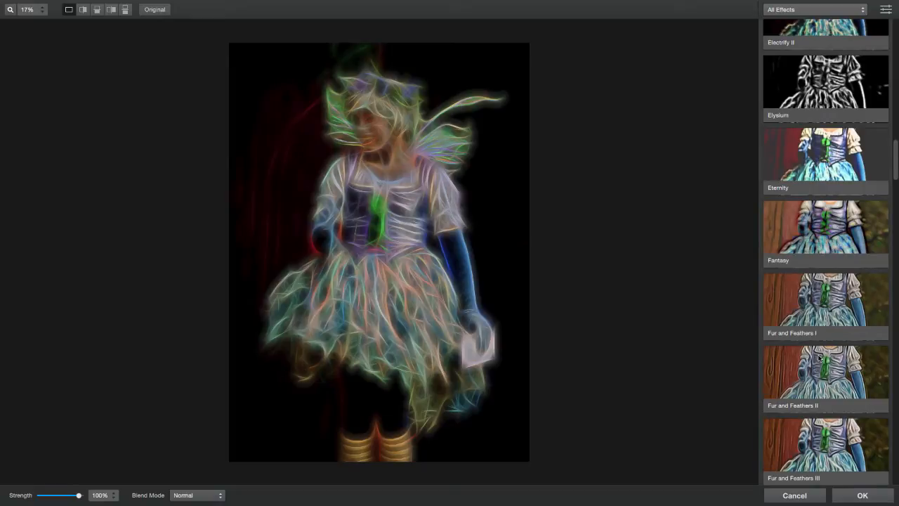
{"action": "left_click", "coordinate": [839, 302]}
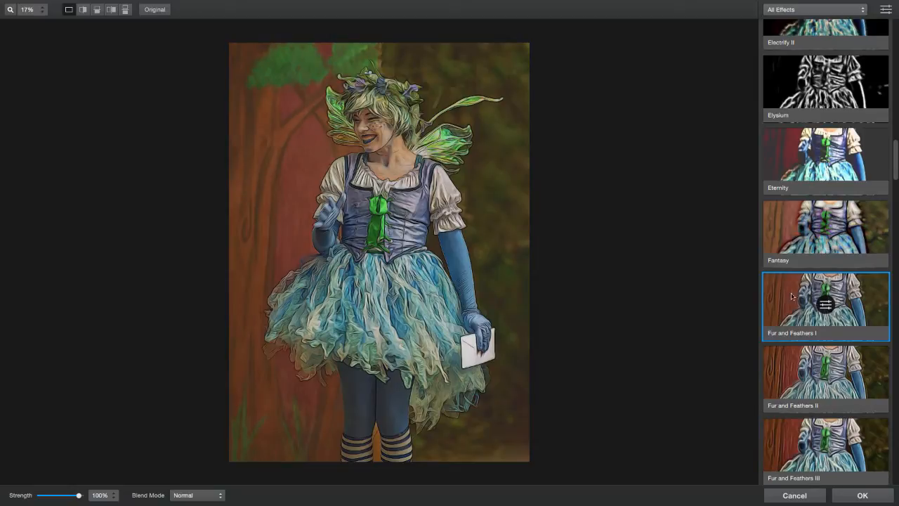
{"action": "left_click", "coordinate": [826, 305]}
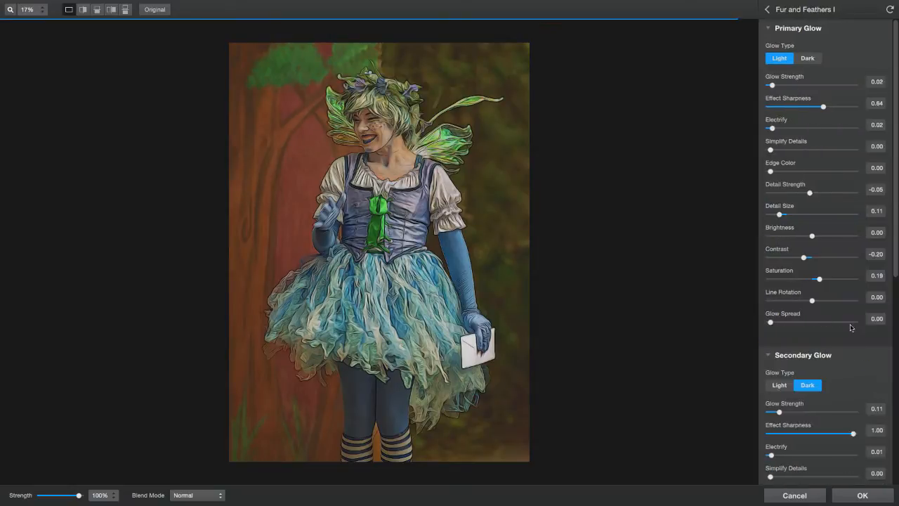
{"action": "left_click", "coordinate": [767, 10]}
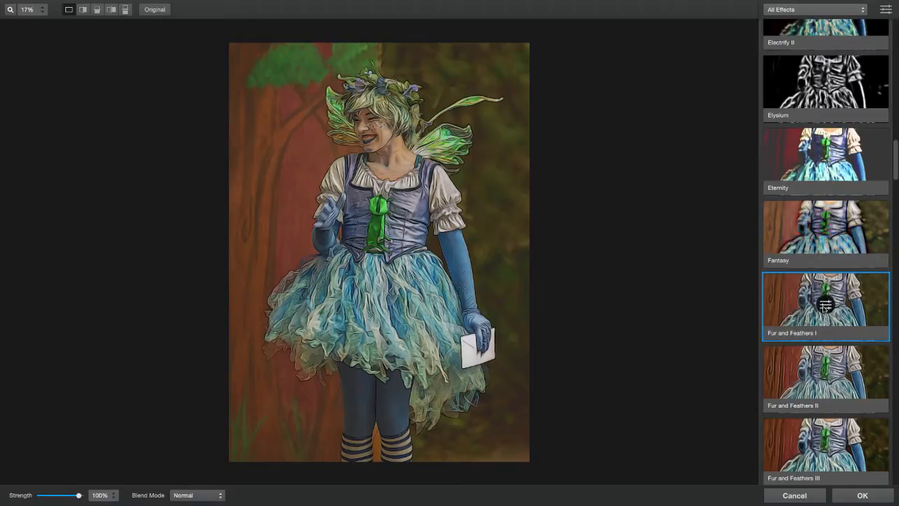
{"action": "left_click", "coordinate": [828, 307]}
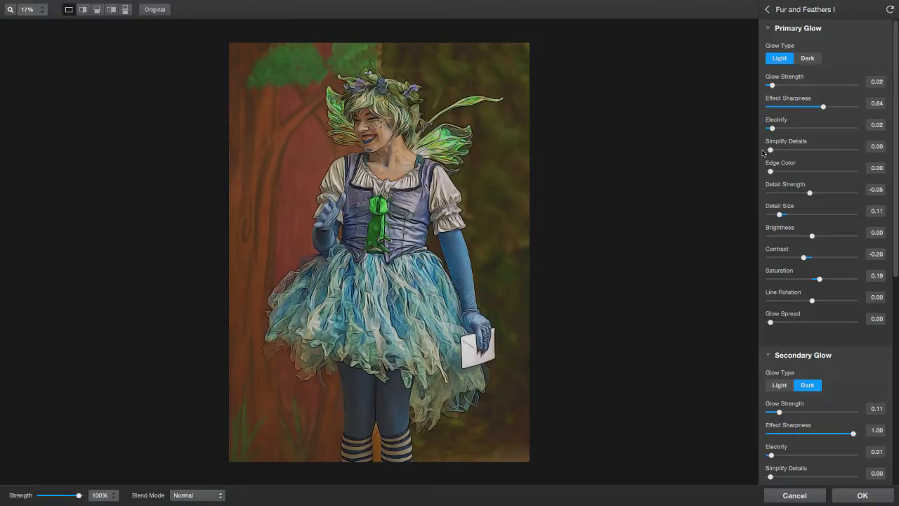
{"action": "left_click_drag", "start_coordinate": [771, 173], "coordinate": [780, 173]}
- Set the glow effect's blend mode to Overlay and its overall strength to 50%
{"action": "left_click", "coordinate": [221, 497]}
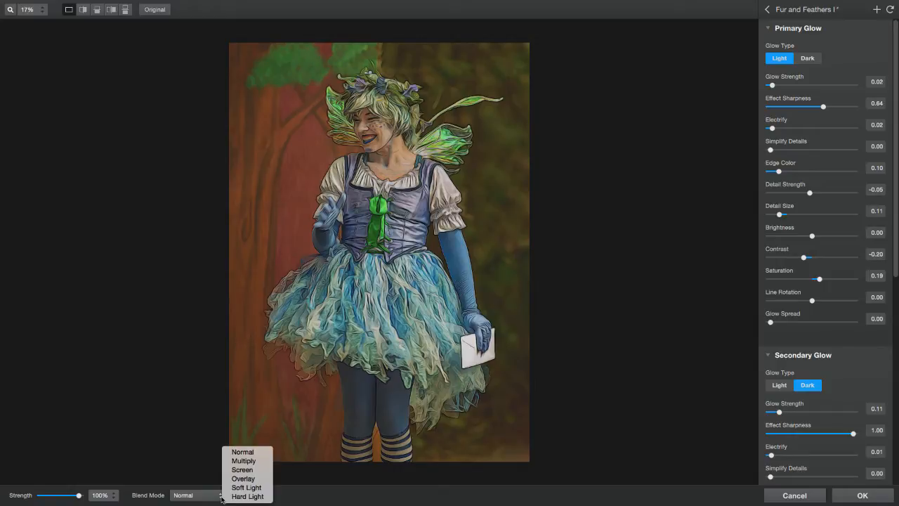
{"action": "left_click", "coordinate": [243, 479]}
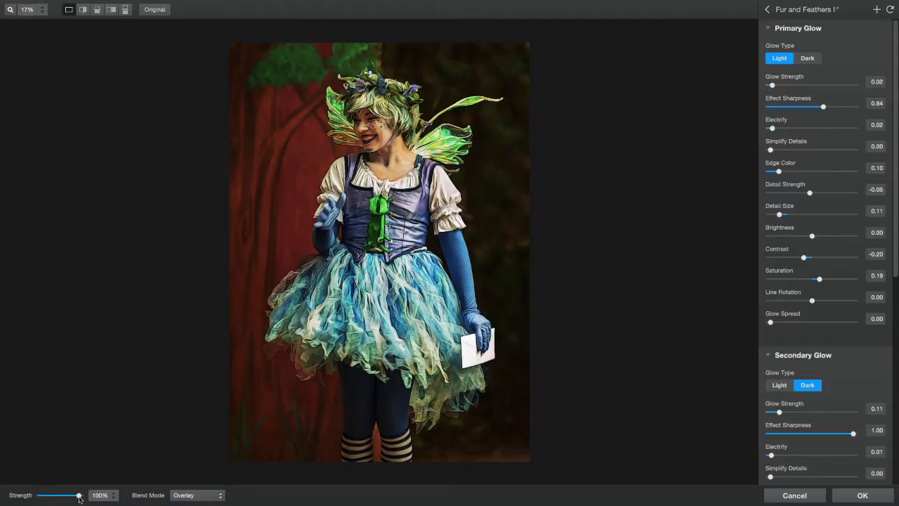
{"action": "left_click_drag", "start_coordinate": [78, 496], "coordinate": [61, 497]}
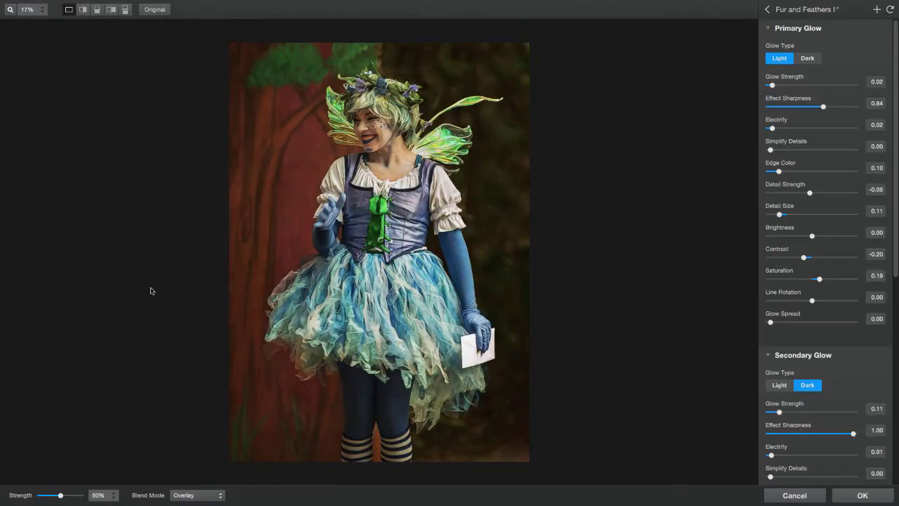
- Compare the glow result with the original image several times
{"action": "left_click", "coordinate": [154, 12]}
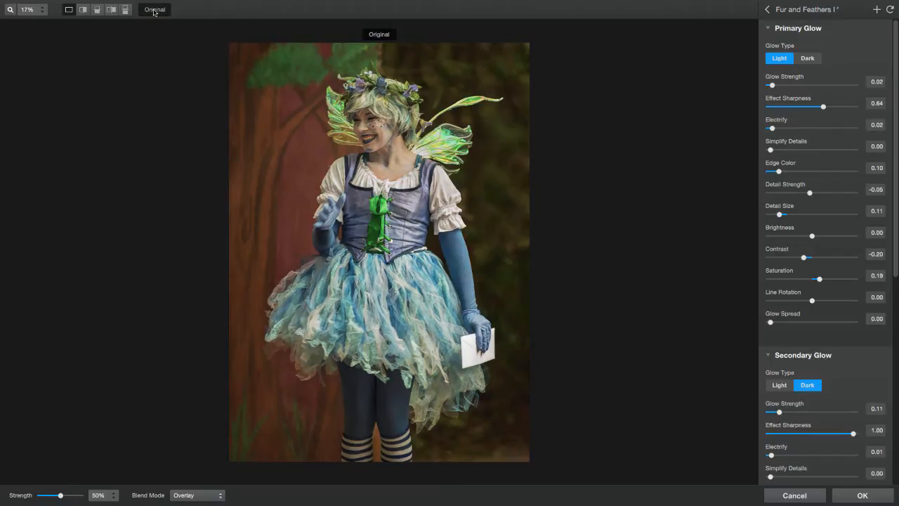
{"action": "left_click", "coordinate": [154, 12]}
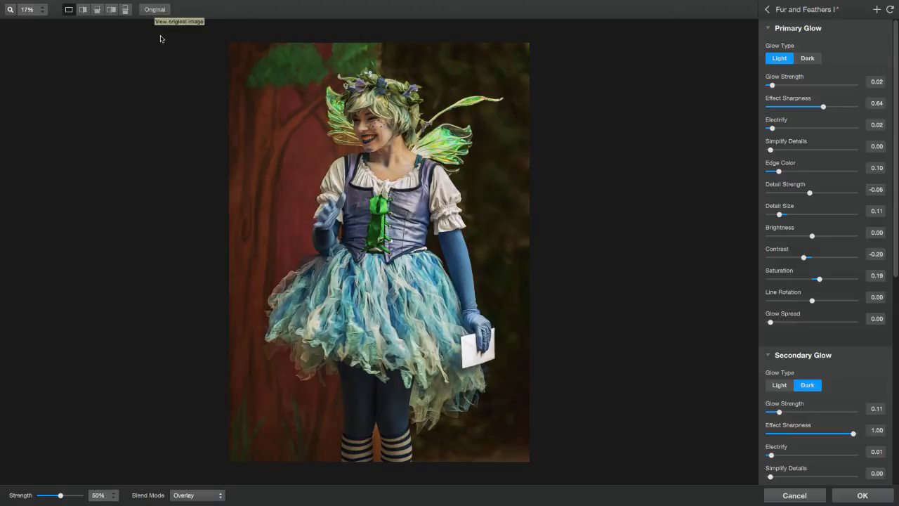
{"action": "left_click", "coordinate": [154, 12]}
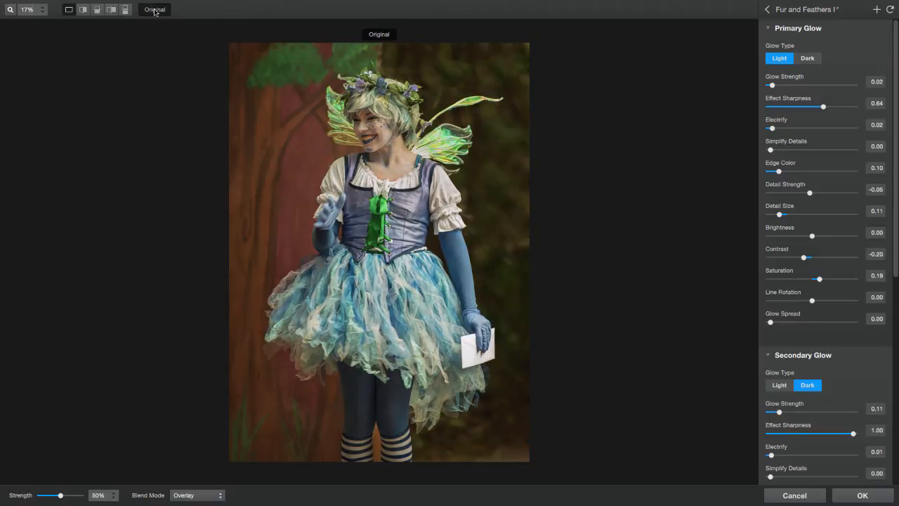
{"action": "left_click", "coordinate": [155, 12]}
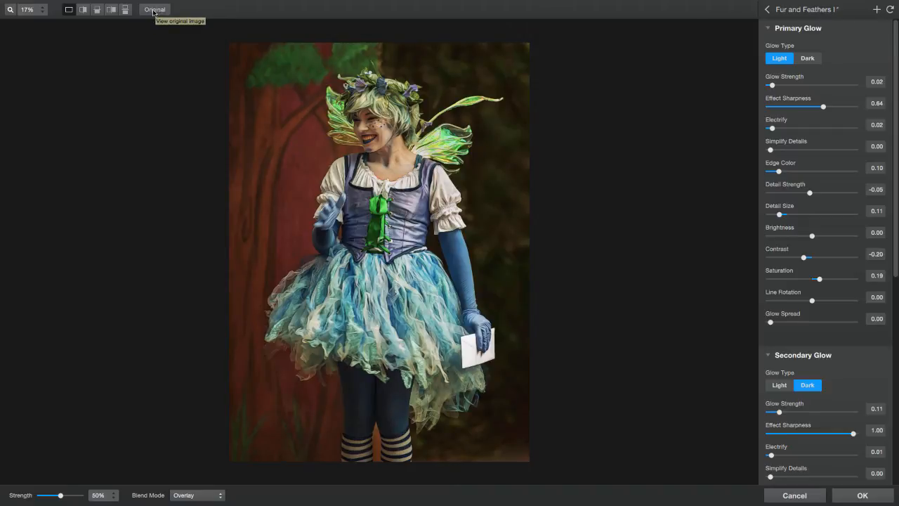
{"action": "left_click", "coordinate": [154, 12]}
{"action": "left_click", "coordinate": [156, 13]}
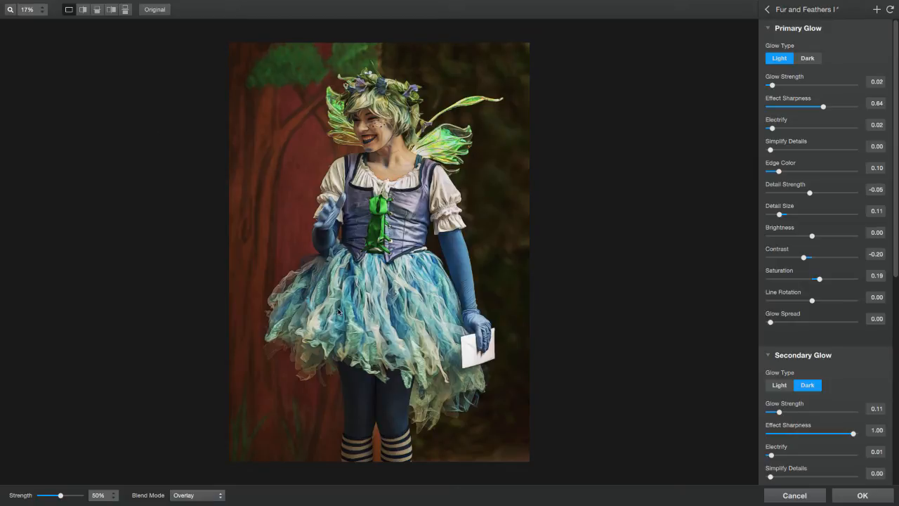
- Commit the glow effect to Layer 1 and reduce that layer's opacity to 91%
{"action": "left_click", "coordinate": [856, 495]}
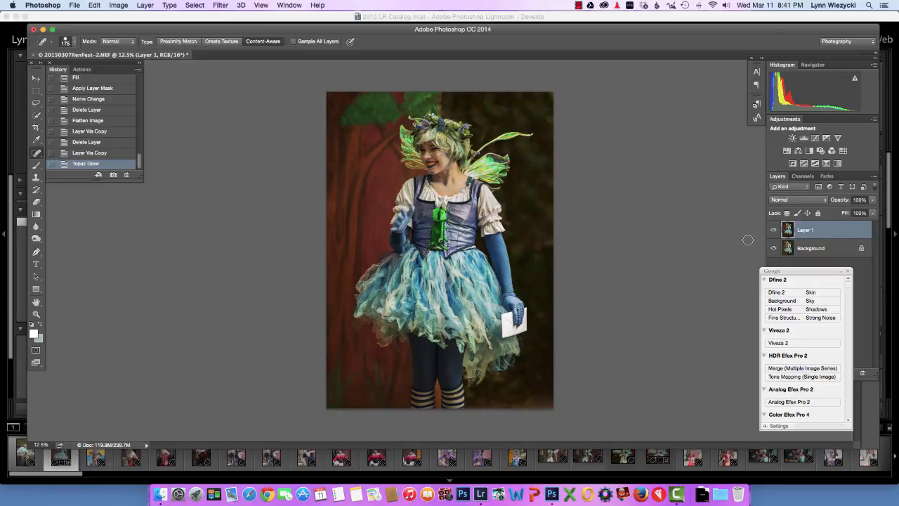
{"action": "left_click_drag", "start_coordinate": [797, 273], "coordinate": [811, 276]}
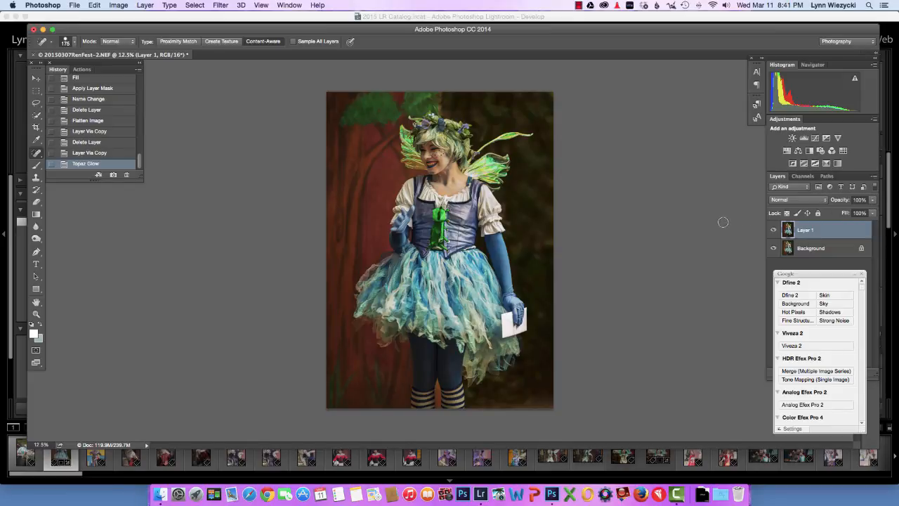
{"action": "left_click", "coordinate": [874, 200]}
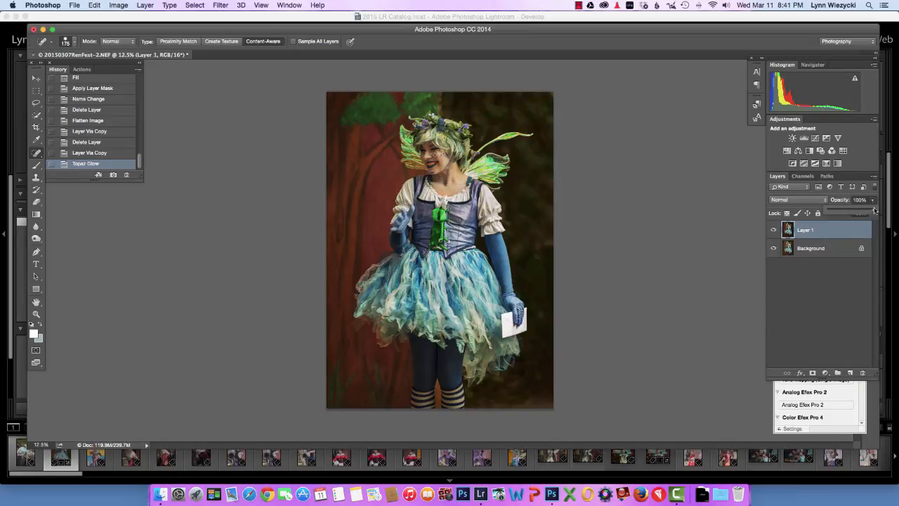
{"action": "mouse_move", "coordinate": [875, 211]}
{"action": "left_mouse_down"}
{"action": "mouse_move", "coordinate": [852, 211]}
{"action": "mouse_move", "coordinate": [871, 212]}
{"action": "left_mouse_up"}
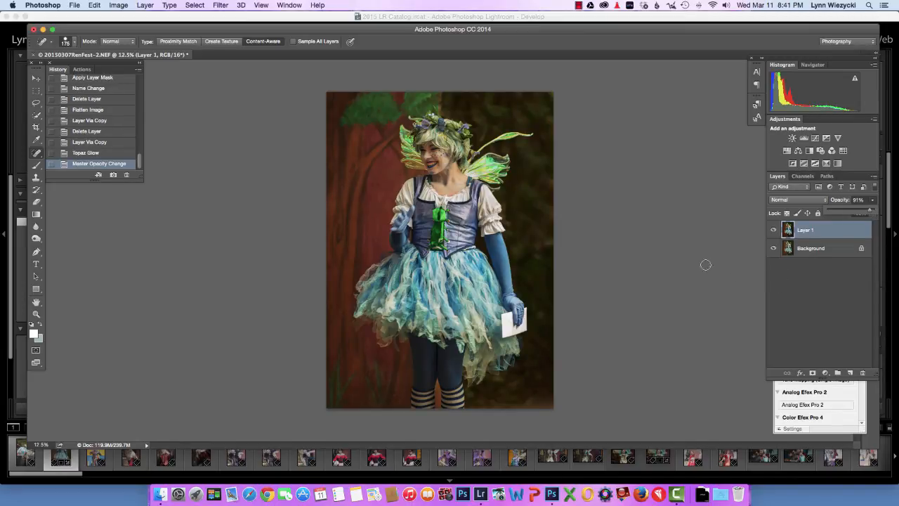
- Flatten the glow layer and the Background into a single layer
{"action": "left_click", "coordinate": [145, 6]}
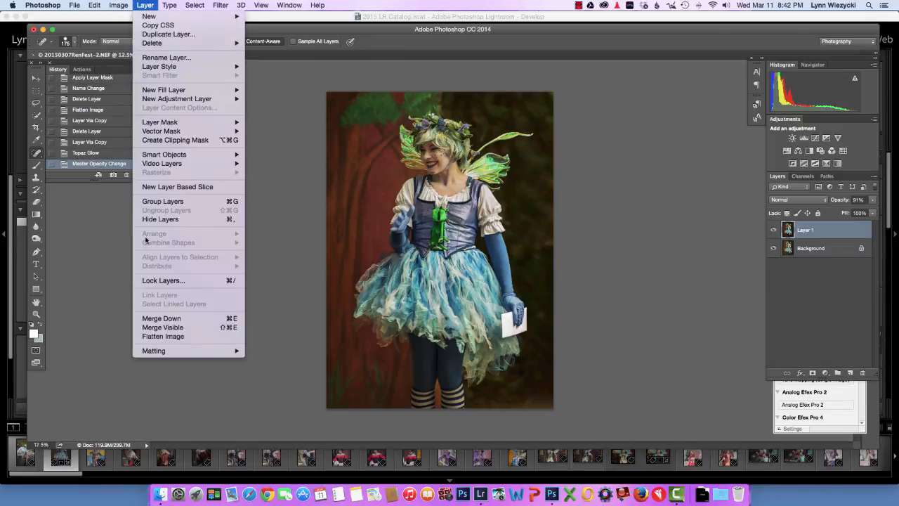
{"action": "left_click", "coordinate": [177, 336]}
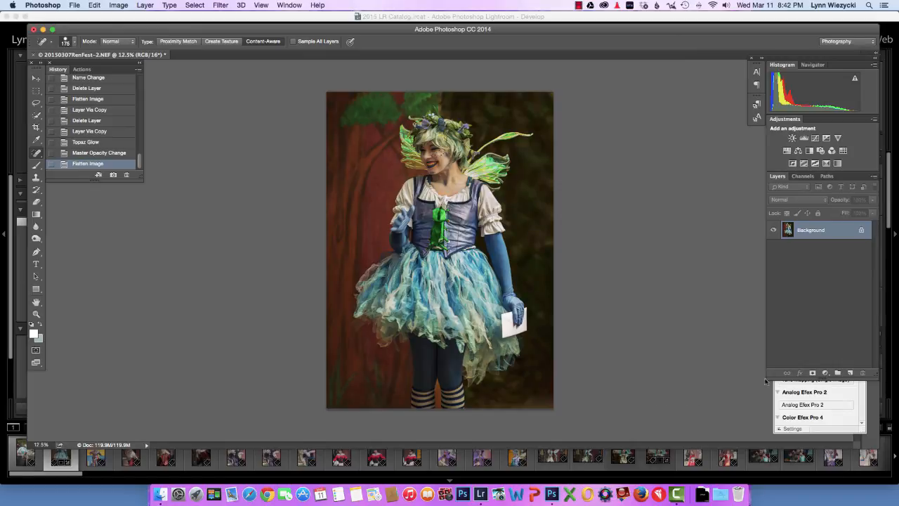
- Sharpen the photo with the Sharpener Pro 3 Output Sharpener at its default Display settings and flatten the image
{"action": "left_click", "coordinate": [847, 417]}
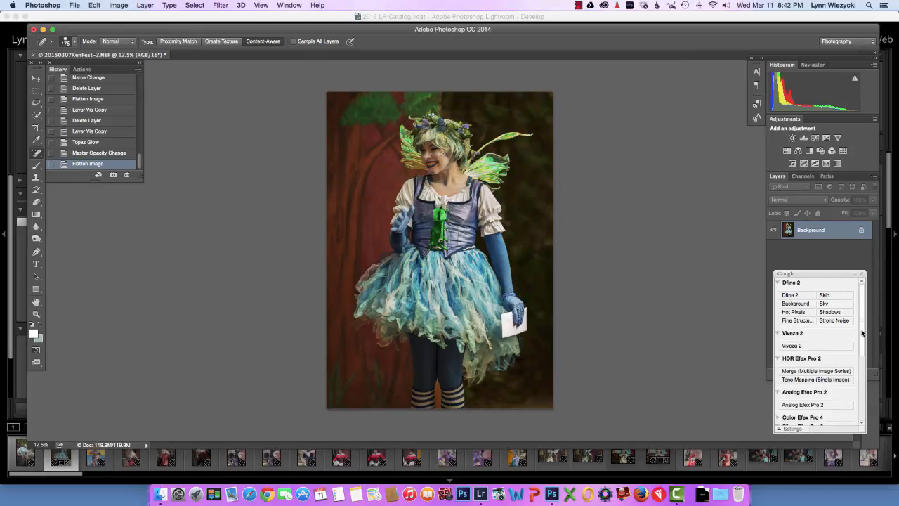
{"action": "left_click_drag", "start_coordinate": [864, 341], "coordinate": [862, 418]}
{"action": "left_click", "coordinate": [800, 409]}
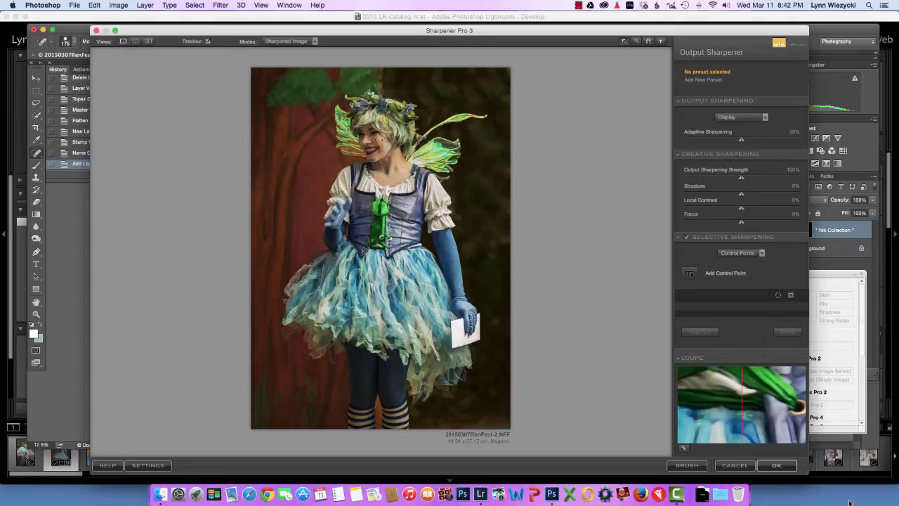
{"action": "left_click", "coordinate": [777, 465]}
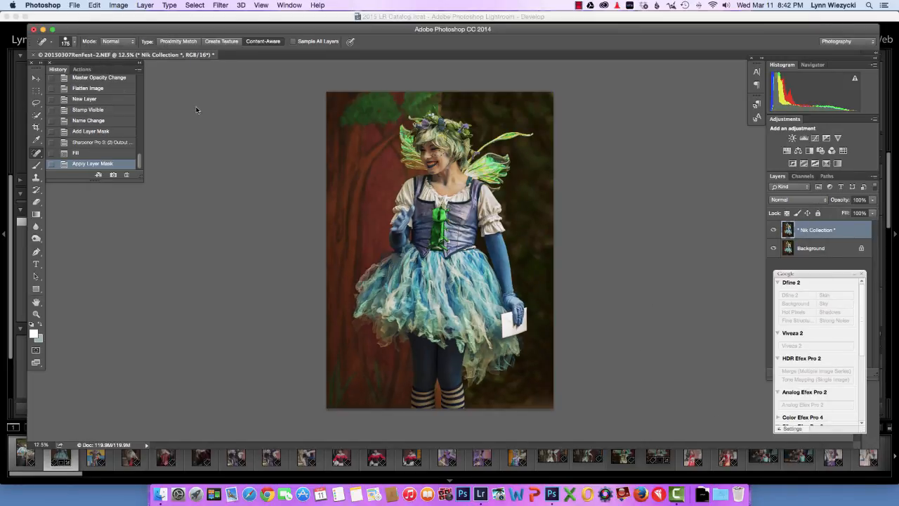
{"action": "left_click", "coordinate": [145, 5]}
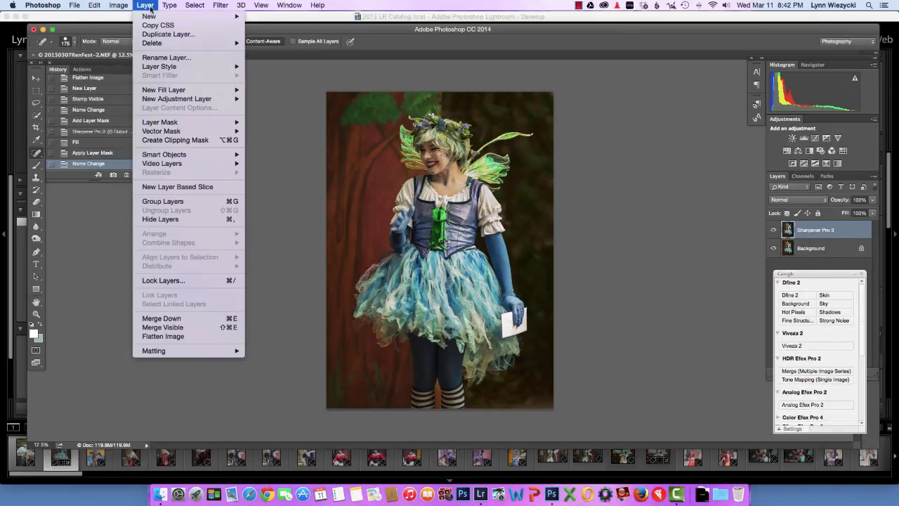
{"action": "left_click", "coordinate": [163, 337]}
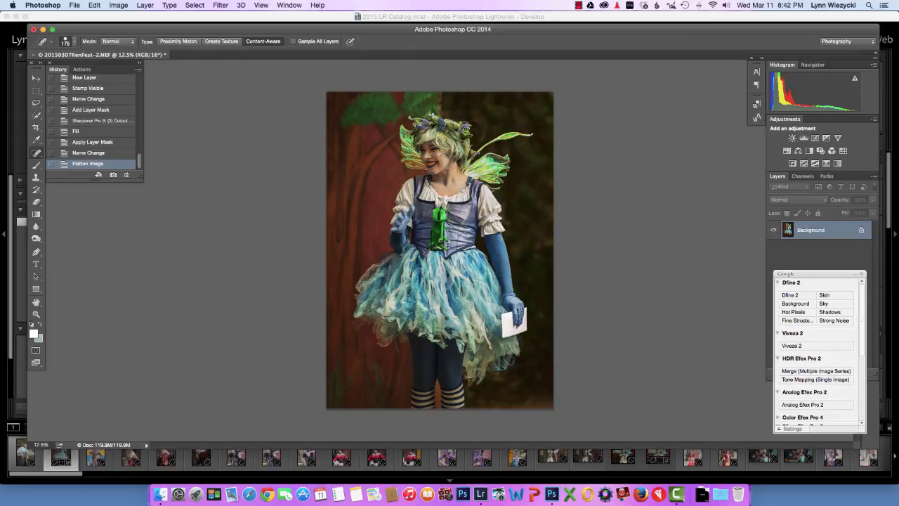
{"action": "left_click", "coordinate": [578, 6]}
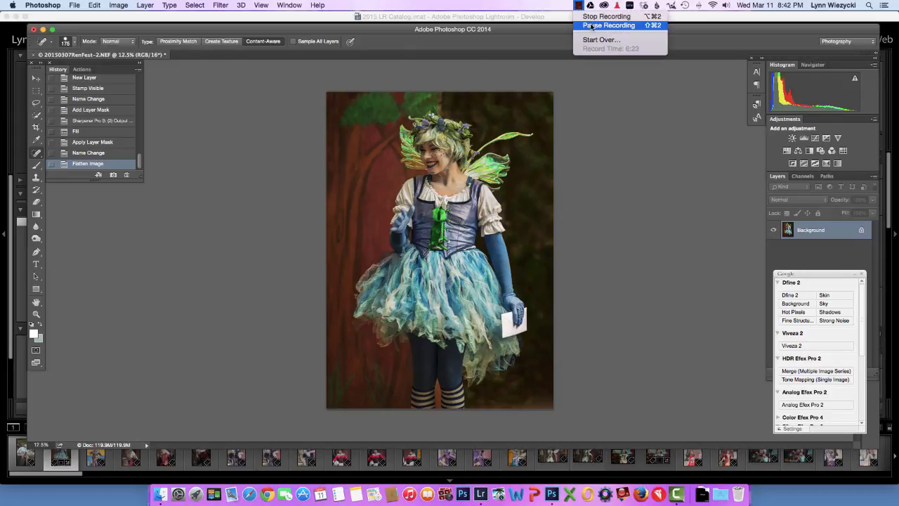